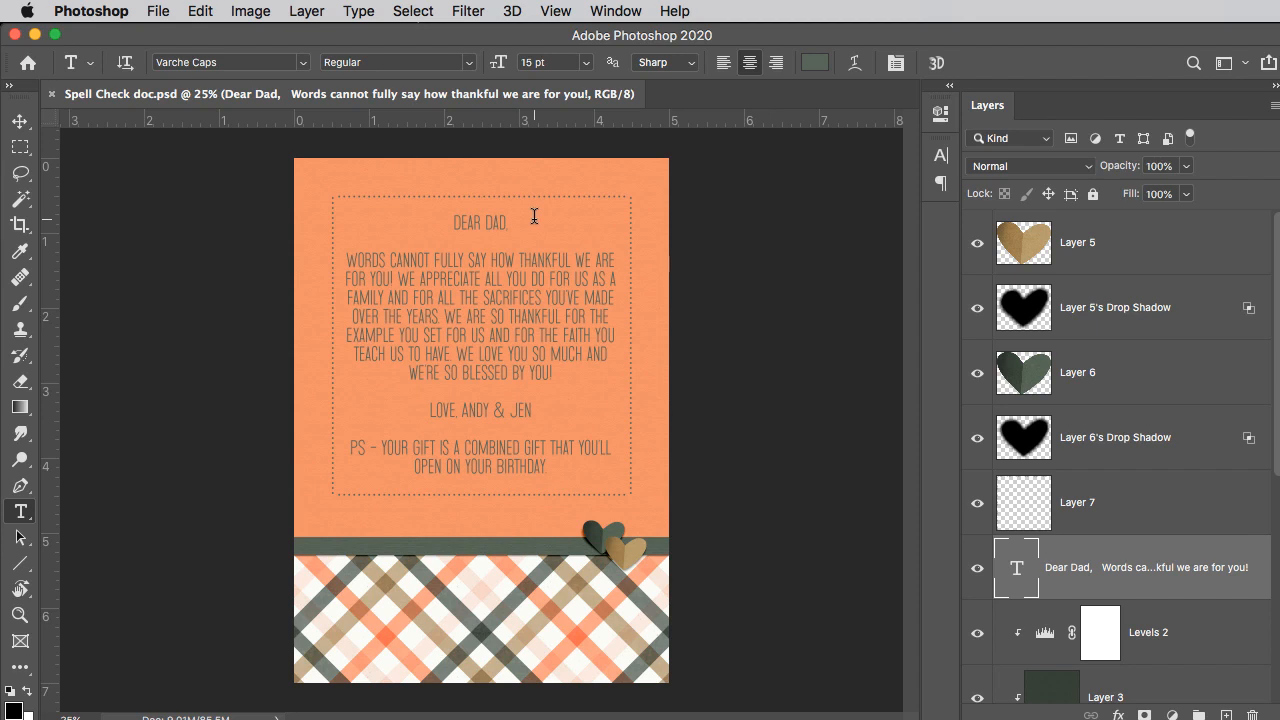
# Step: Mark the Battshion font as a favorite in the font list
pyautogui.click(302, 63)
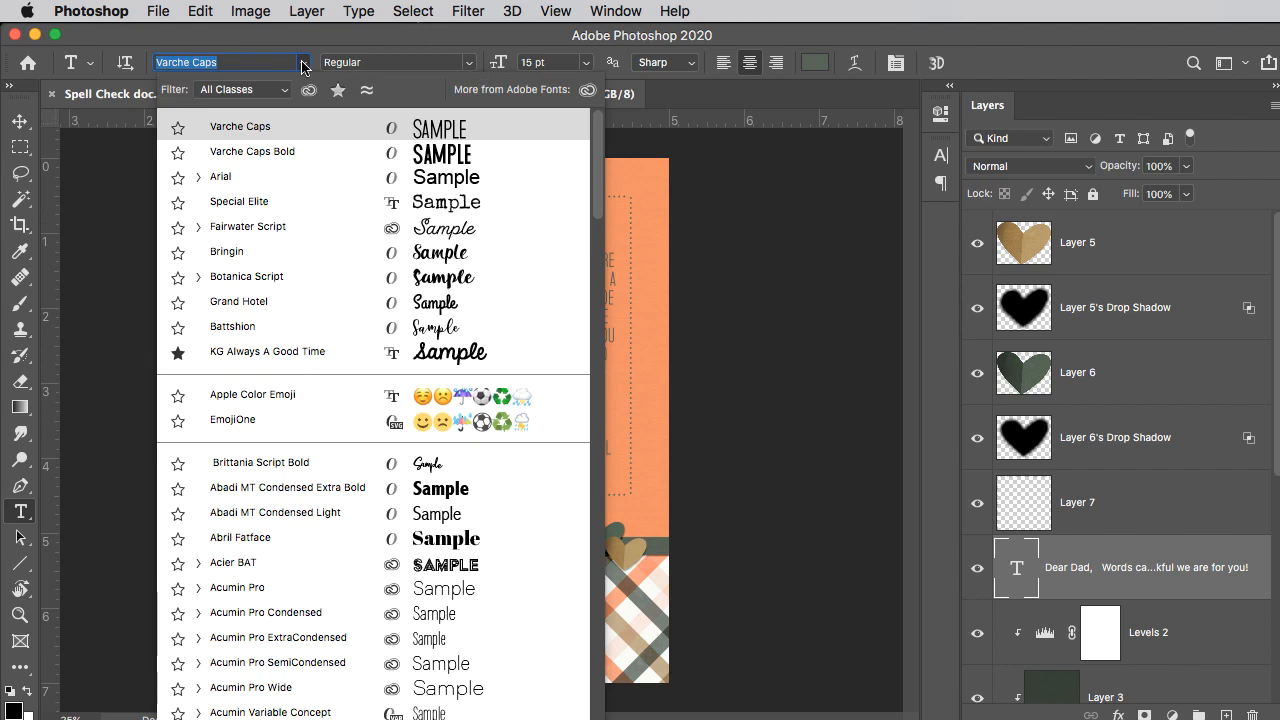
pyautogui.click(225, 202)
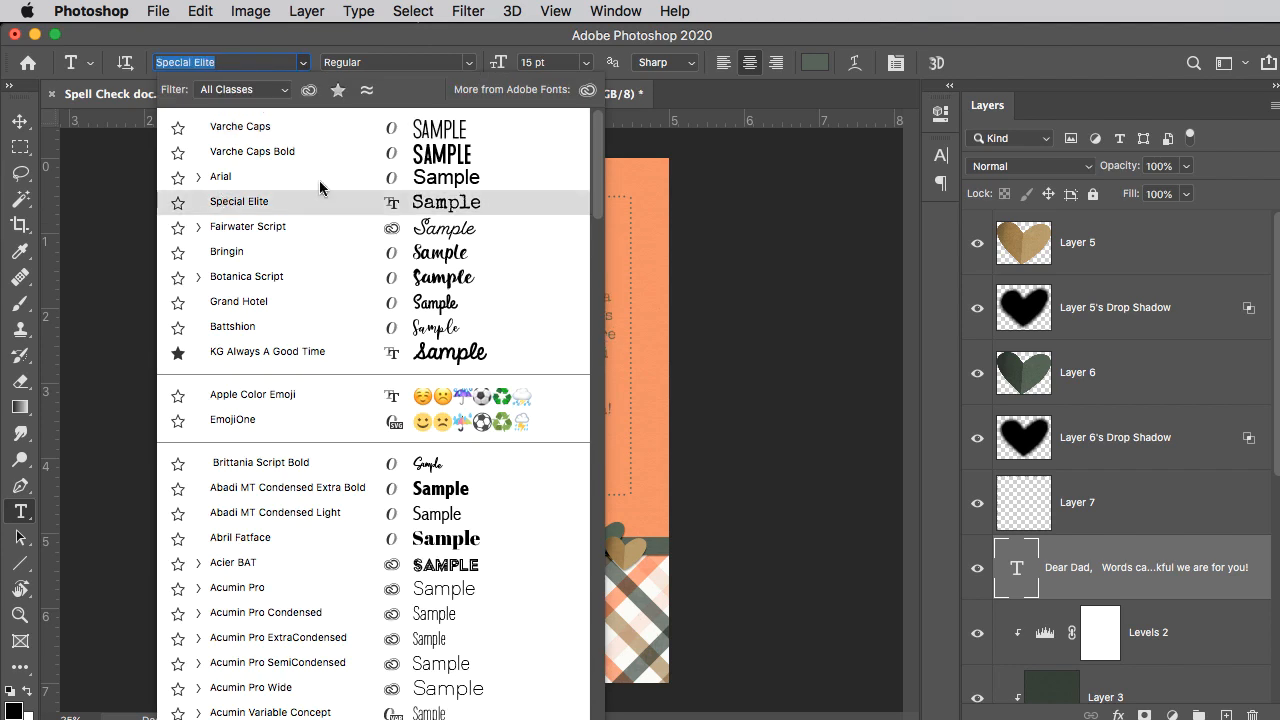
pyautogui.click(178, 330)
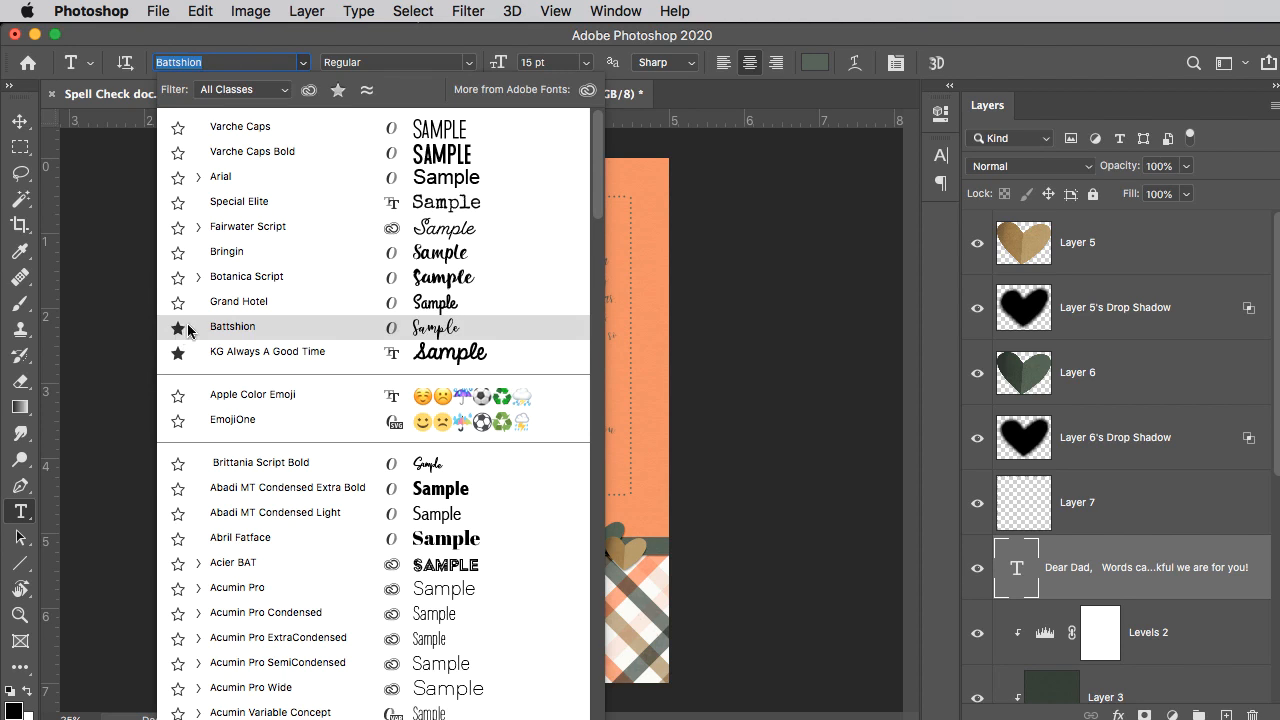
# Step: Filter the font list to favorites only, remove that filter, and filter the list by the Serif class
pyautogui.click(340, 93)
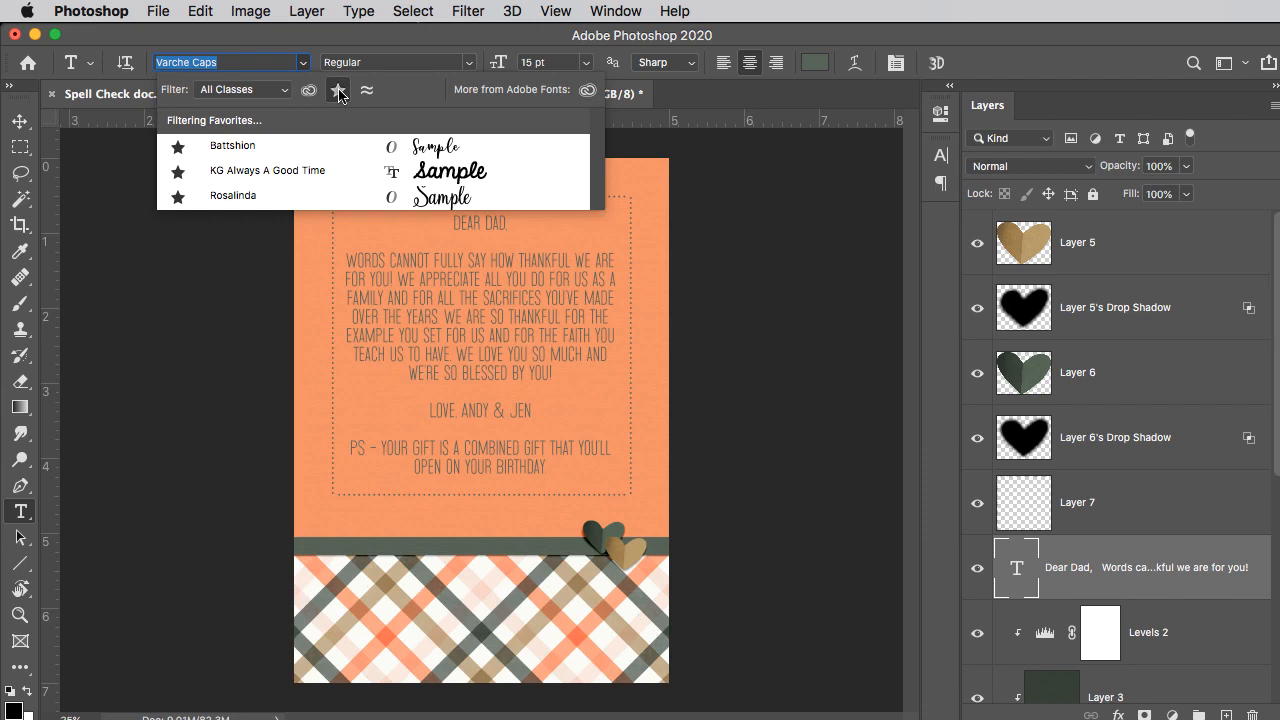
pyautogui.click(339, 92)
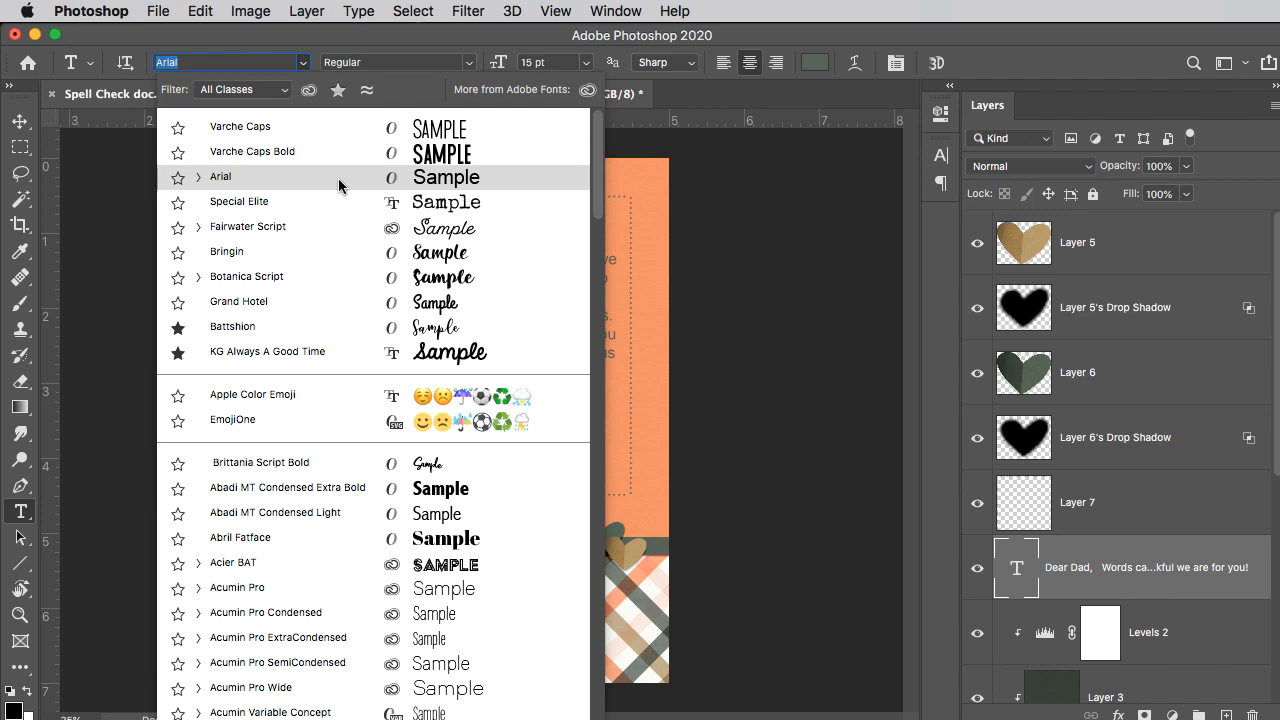
pyautogui.click(285, 91)
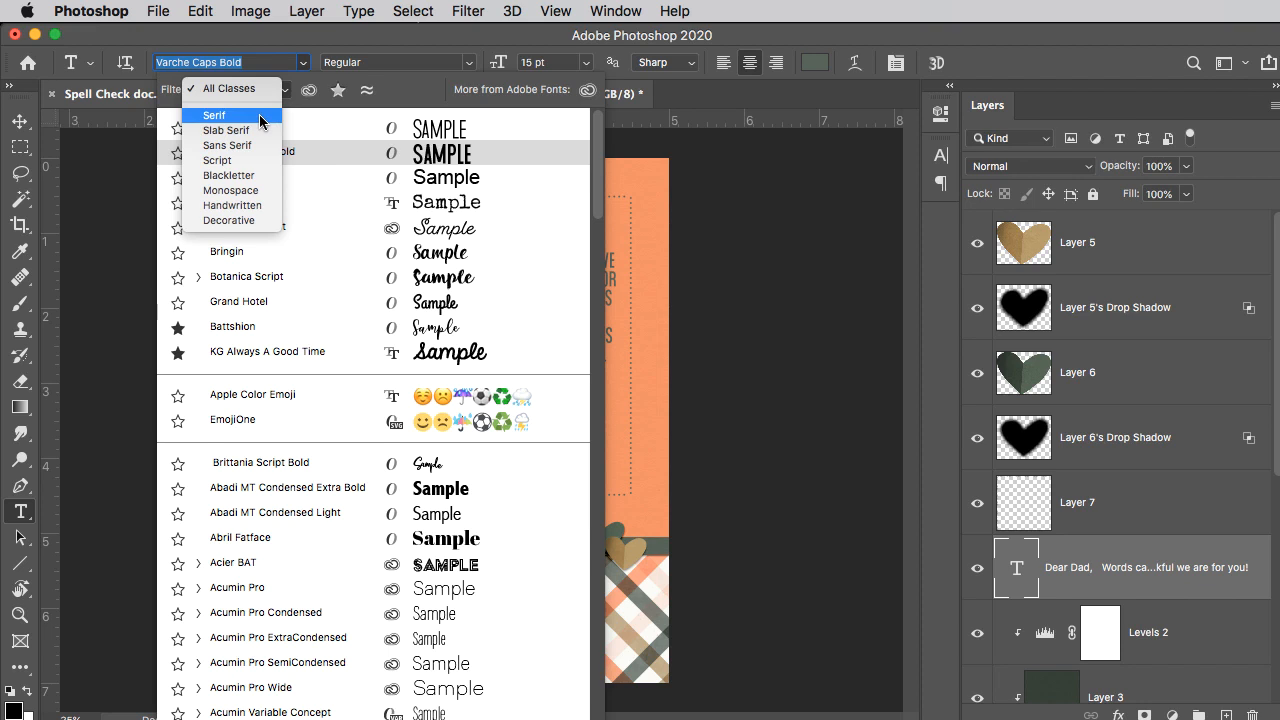
pyautogui.click(260, 121)
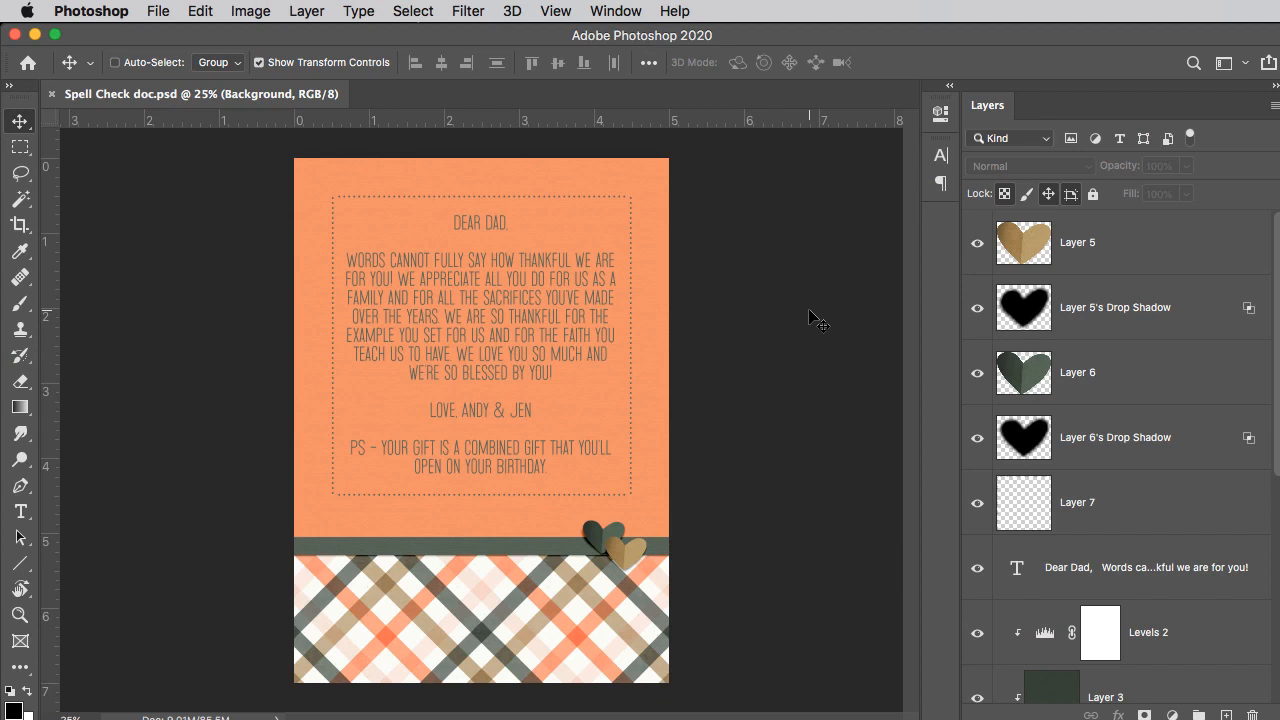
# Step: Start Match Font and shrink the text selection box tightly around the signature line below the card's main message
pyautogui.click(358, 11)
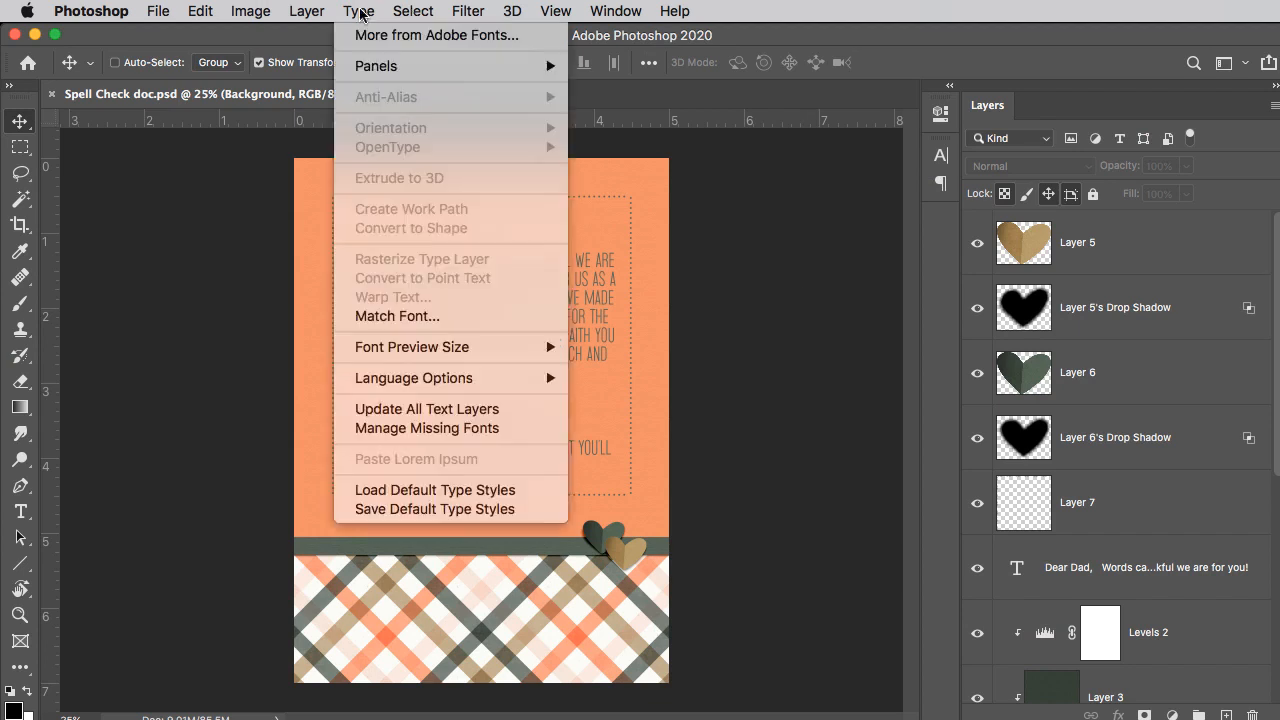
pyautogui.click(431, 317)
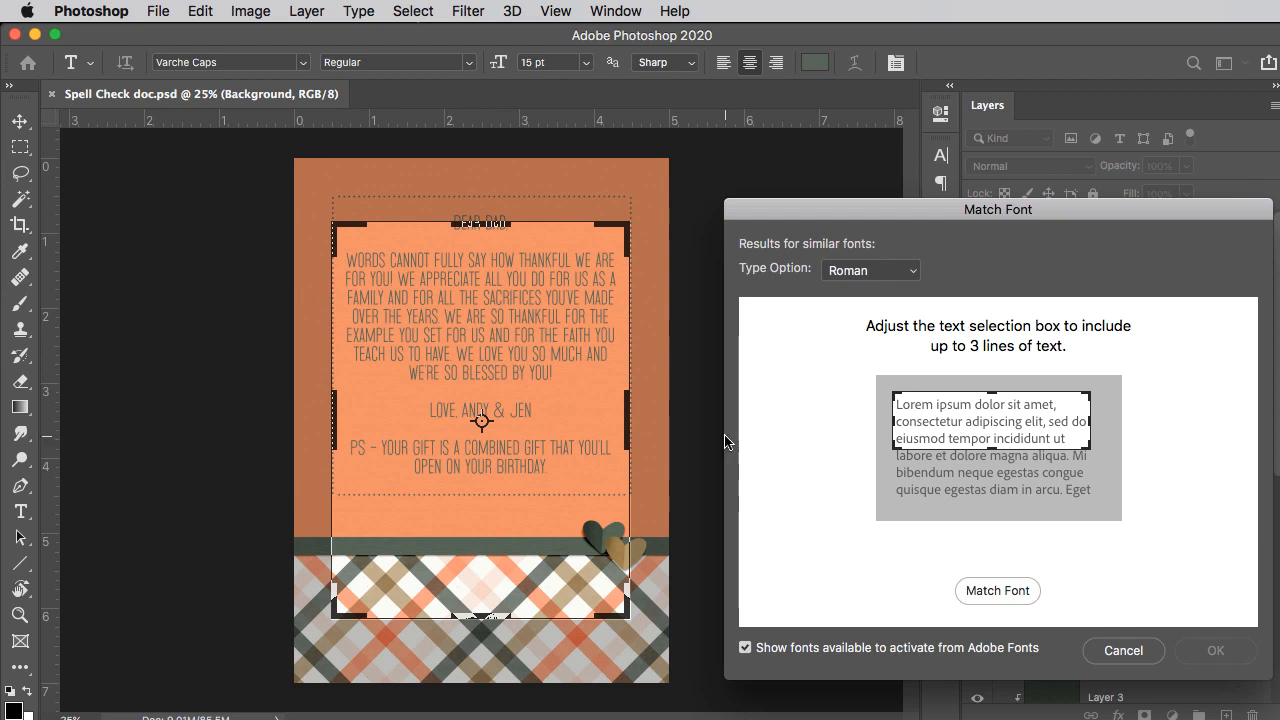
pyautogui.moveTo(488, 617); pyautogui.dragTo(487, 423)
pyautogui.moveTo(472, 224); pyautogui.dragTo(481, 395)
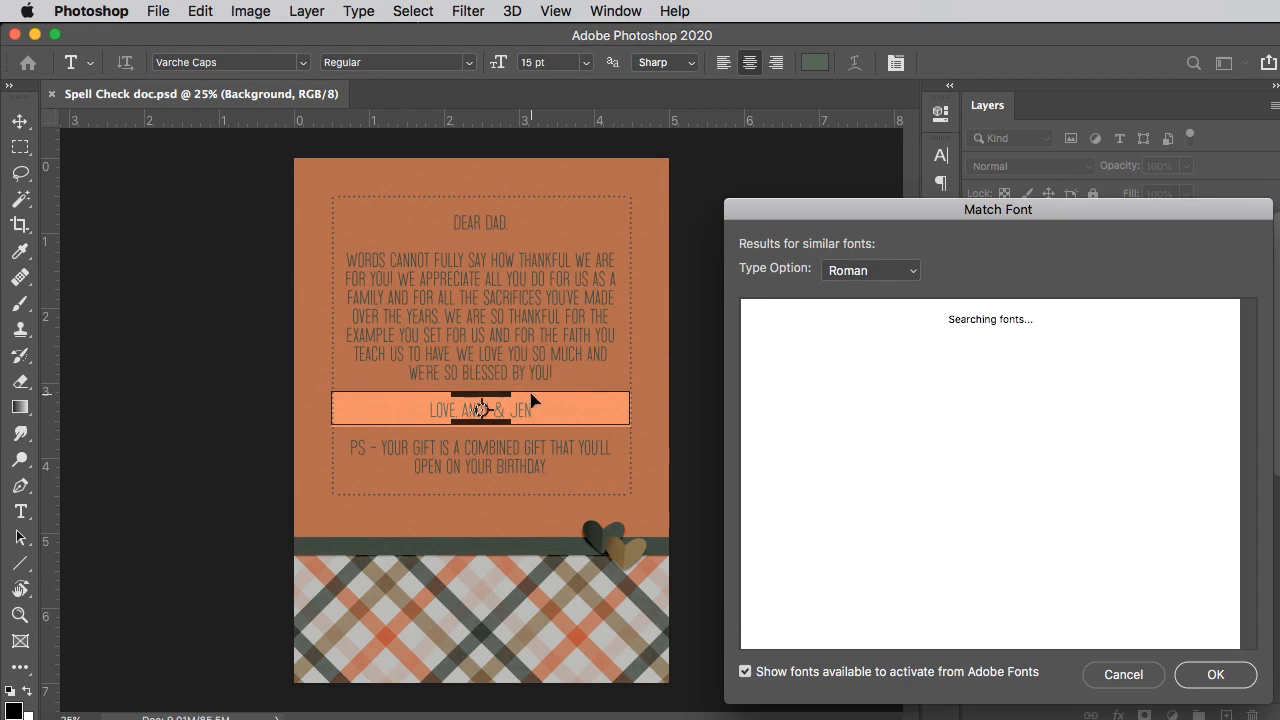
pyautogui.moveTo(628, 415); pyautogui.dragTo(540, 415)
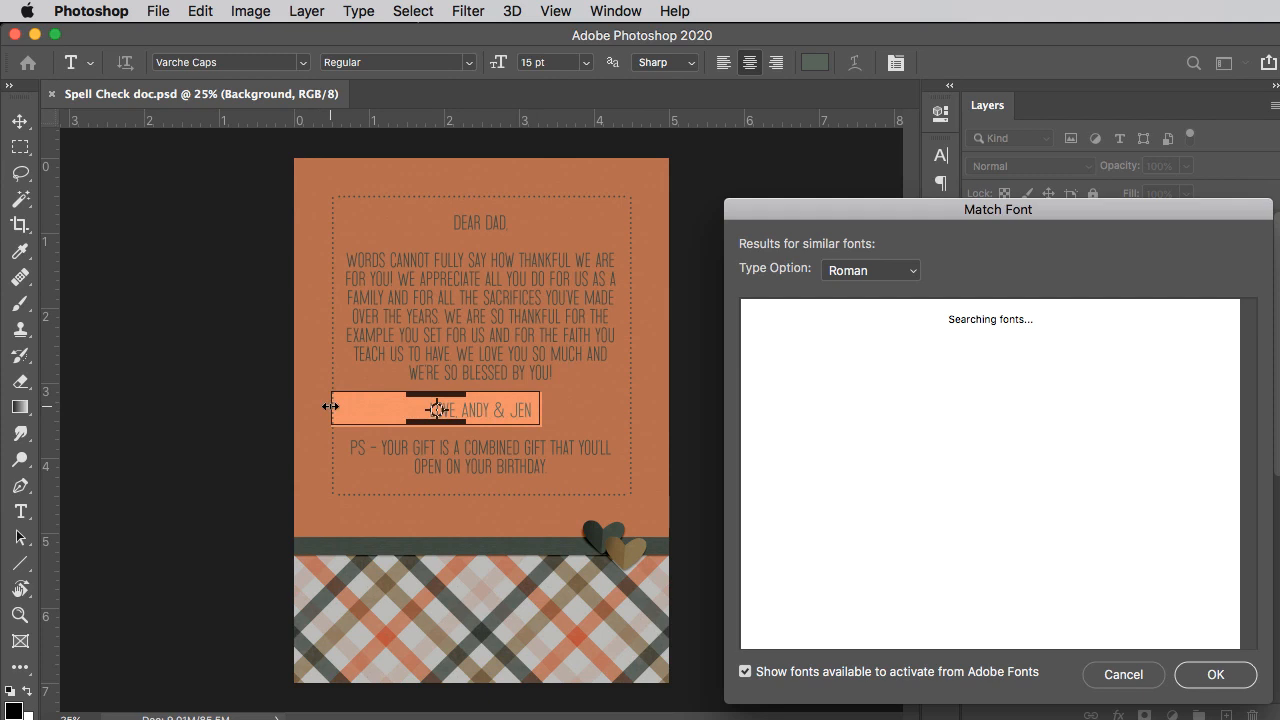
pyautogui.moveTo(329, 403); pyautogui.dragTo(423, 400)
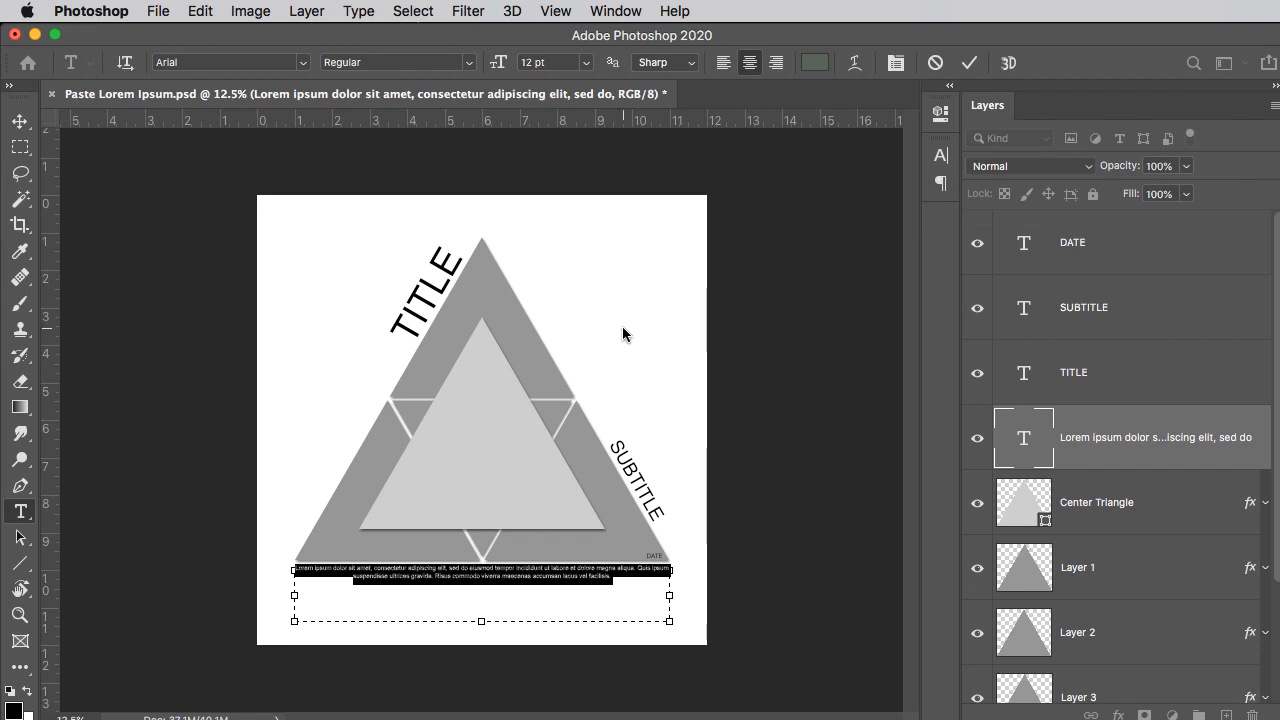
# Step: Replace the selected text in the text box below the triangles with Lorem Ipsum placeholder text
pyautogui.click(356, 11)
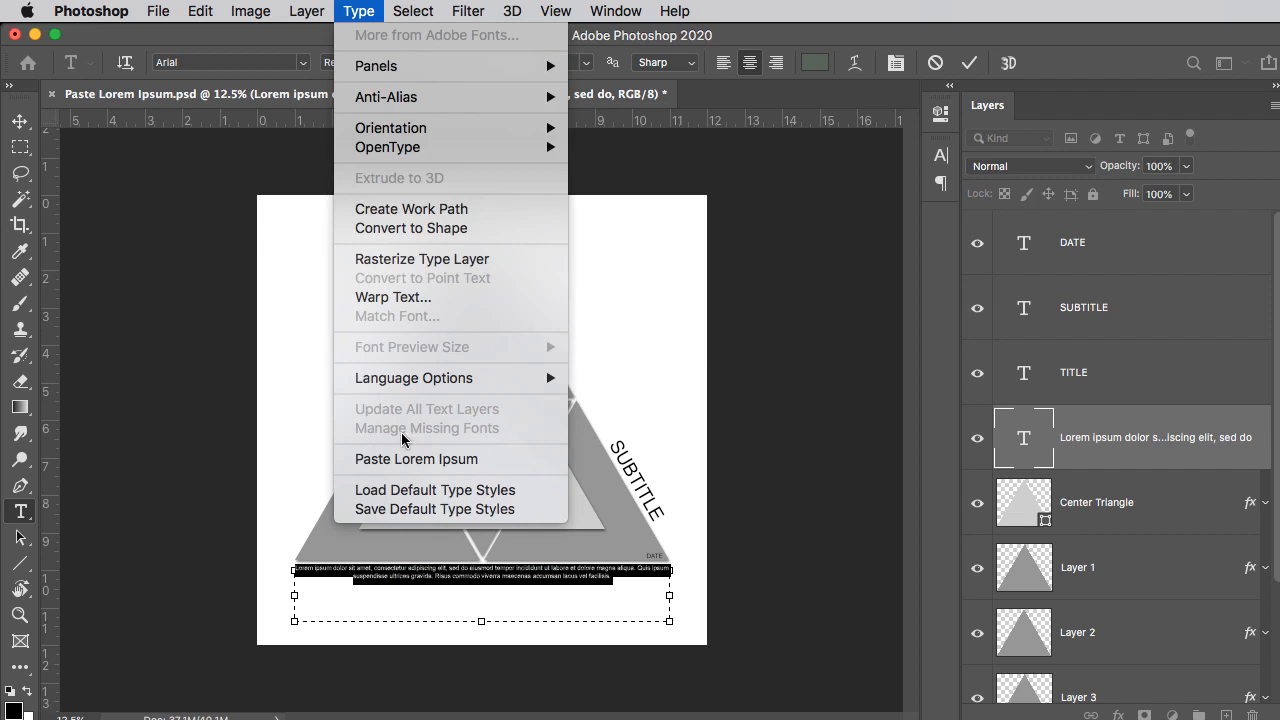
pyautogui.click(421, 463)
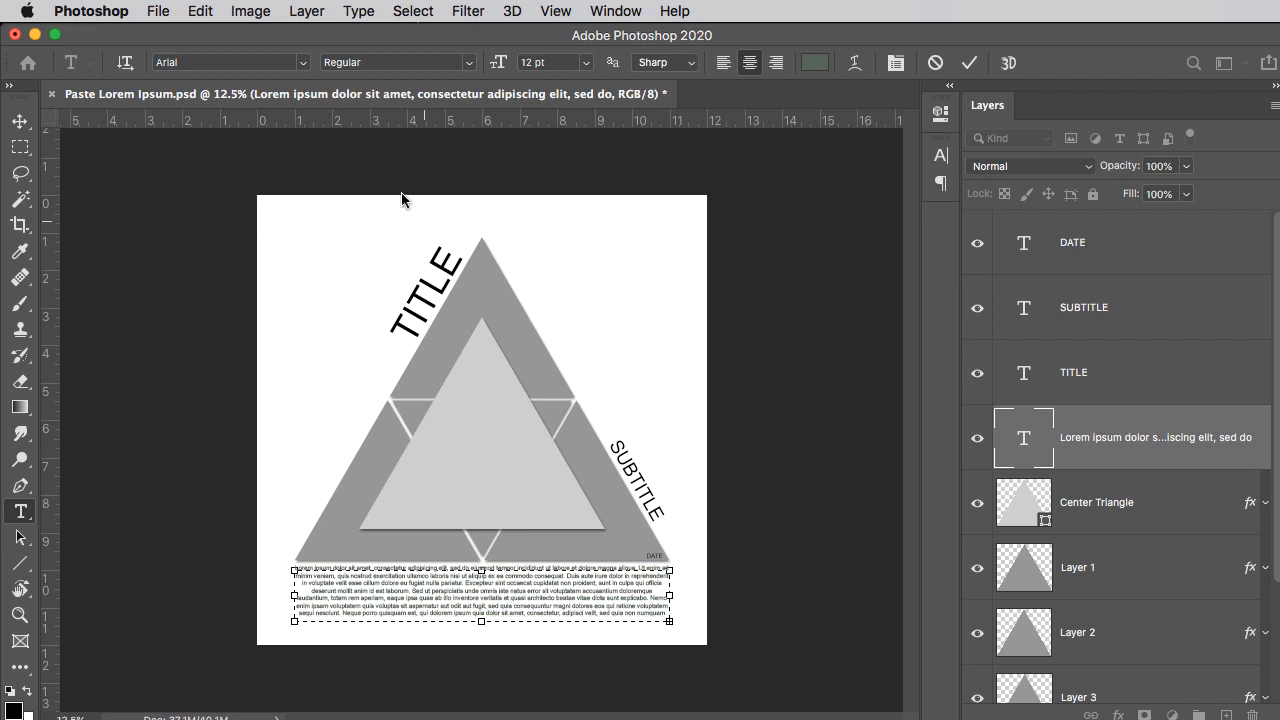
pyautogui.click(362, 12)
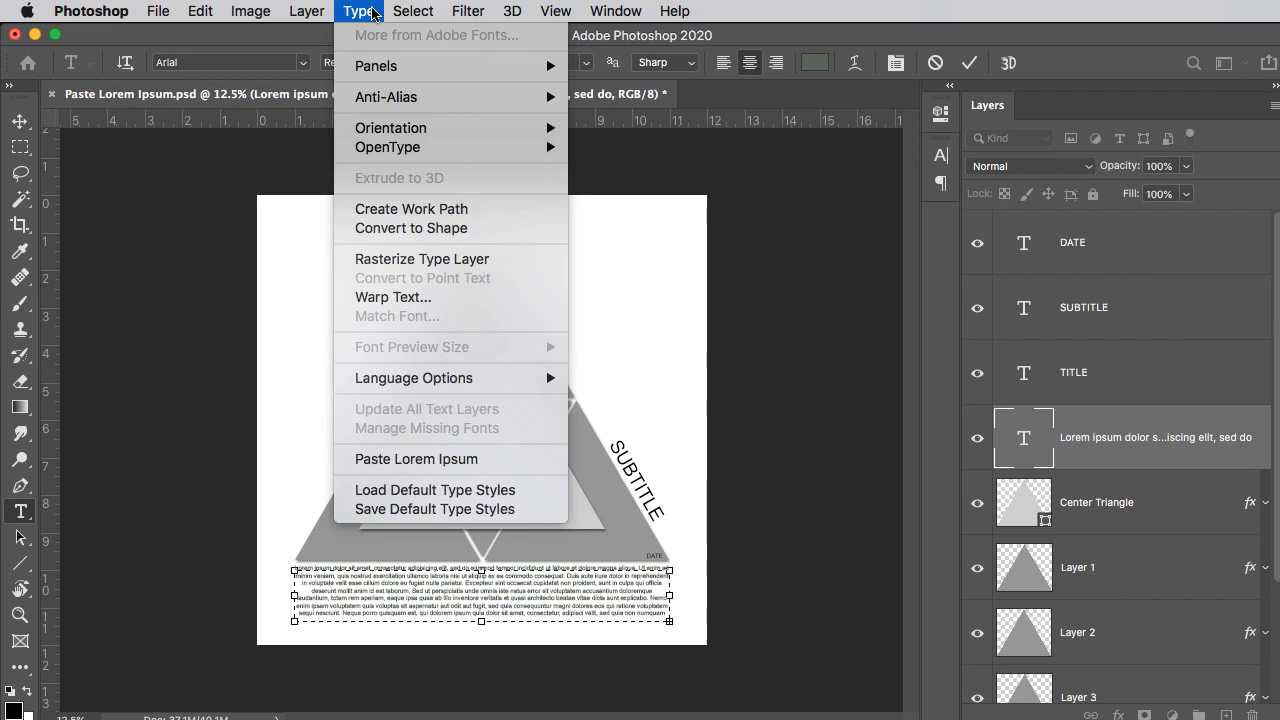
pyautogui.click(556, 422)
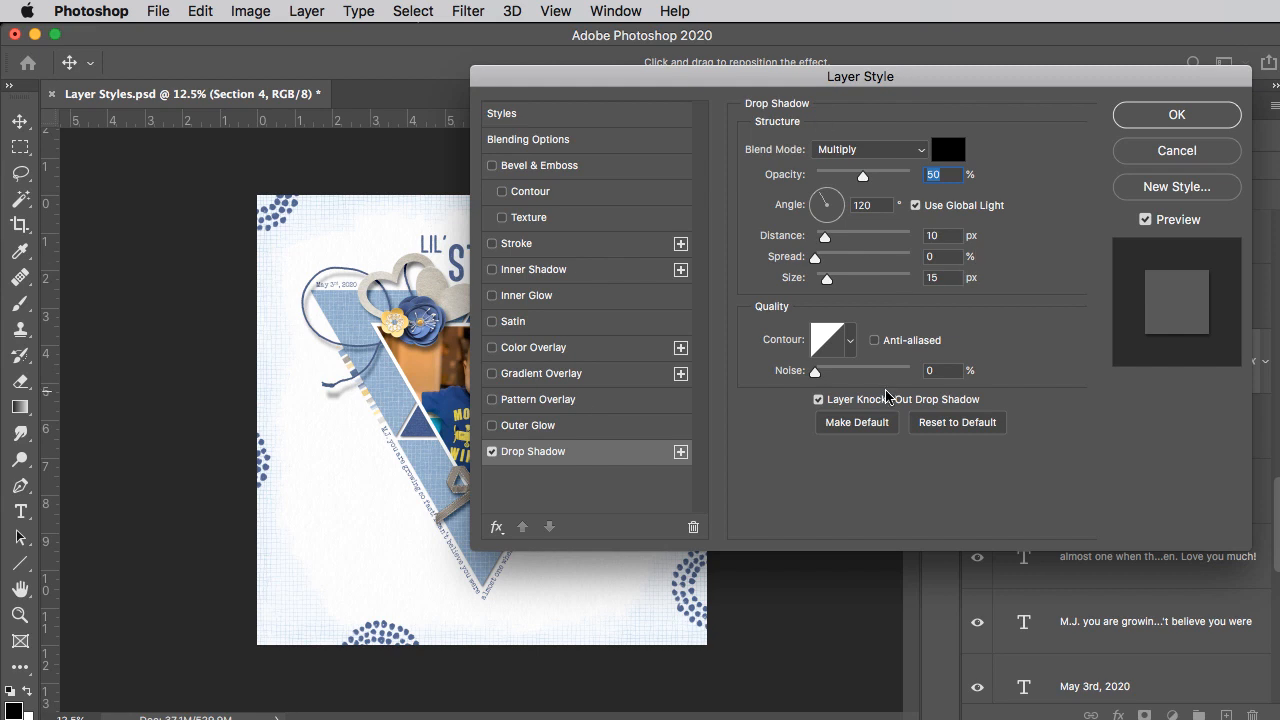
# Step: Accept the drop shadow style on the Section 4 layer and separate the shadow onto its own layer
pyautogui.click(1167, 112)
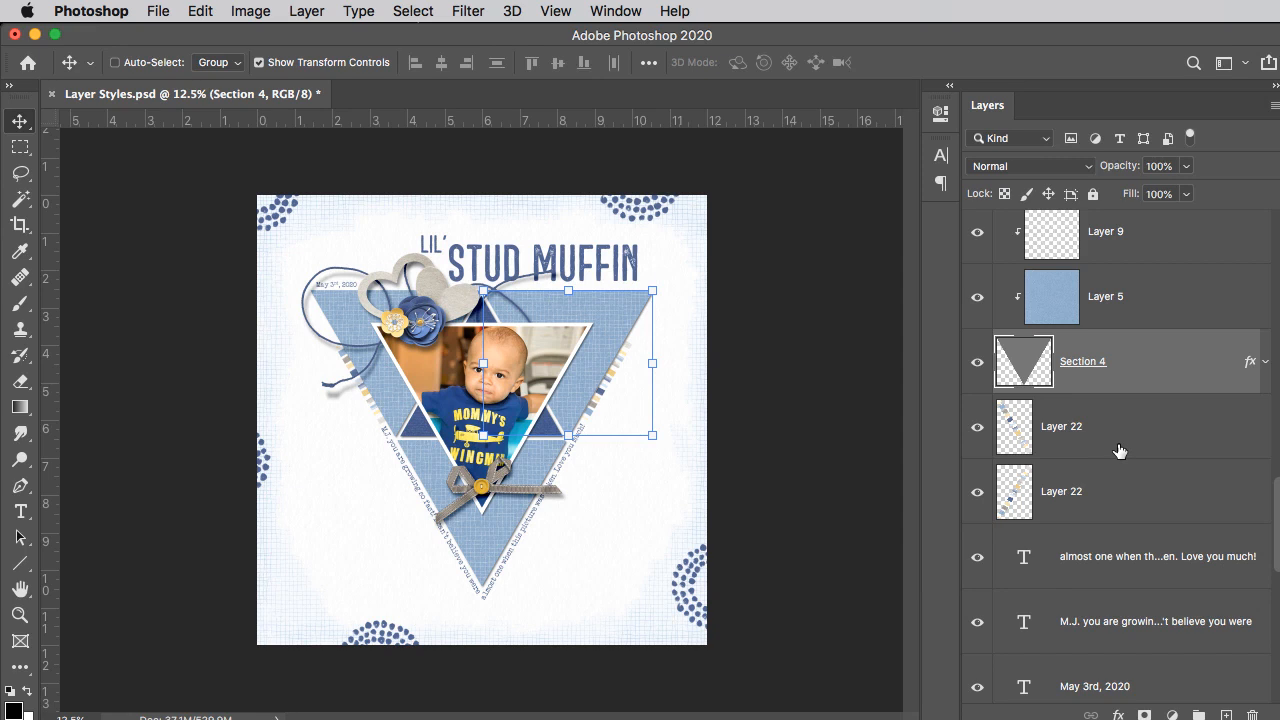
pyautogui.rightClick(1265, 361)
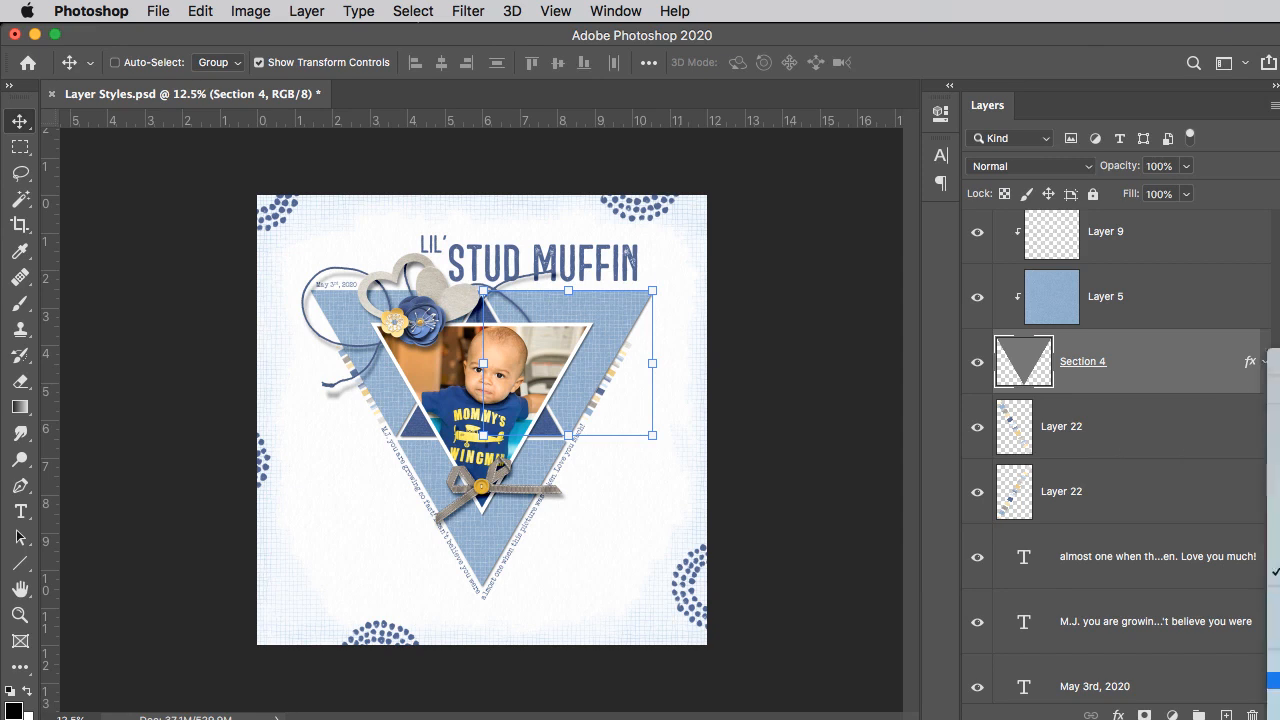
pyautogui.click(1273, 663)
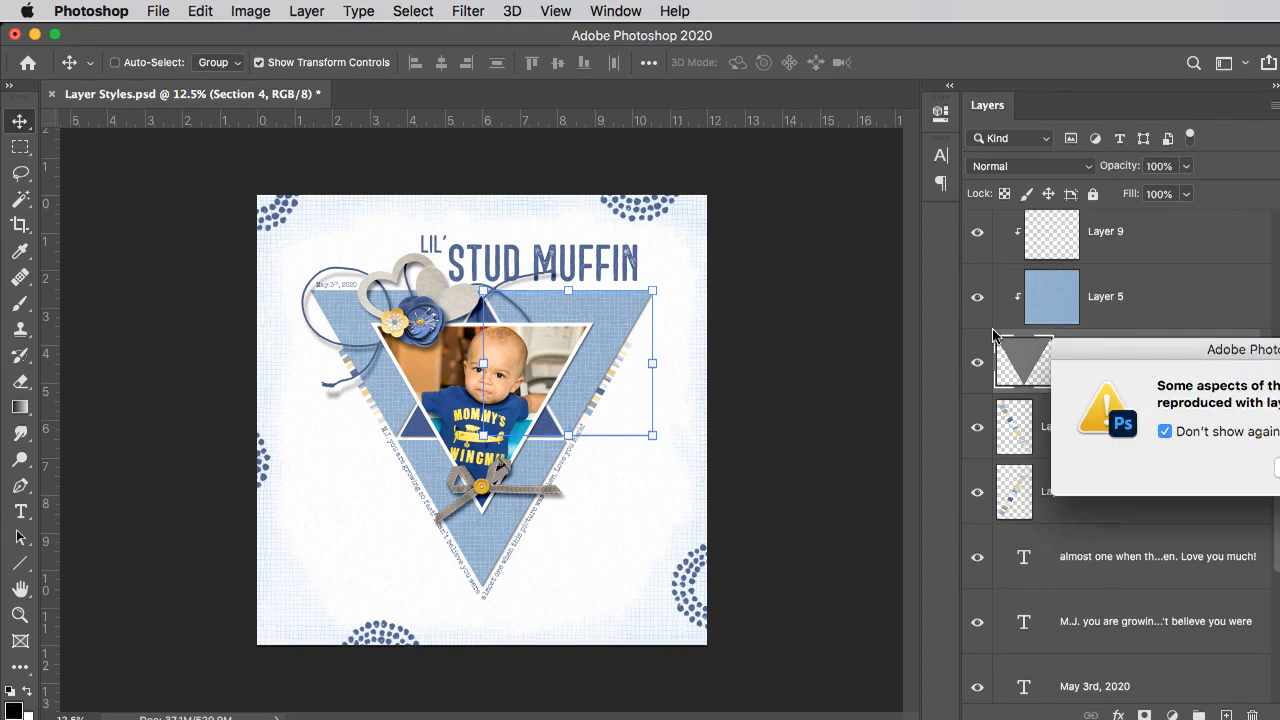
pyautogui.click(818, 409)
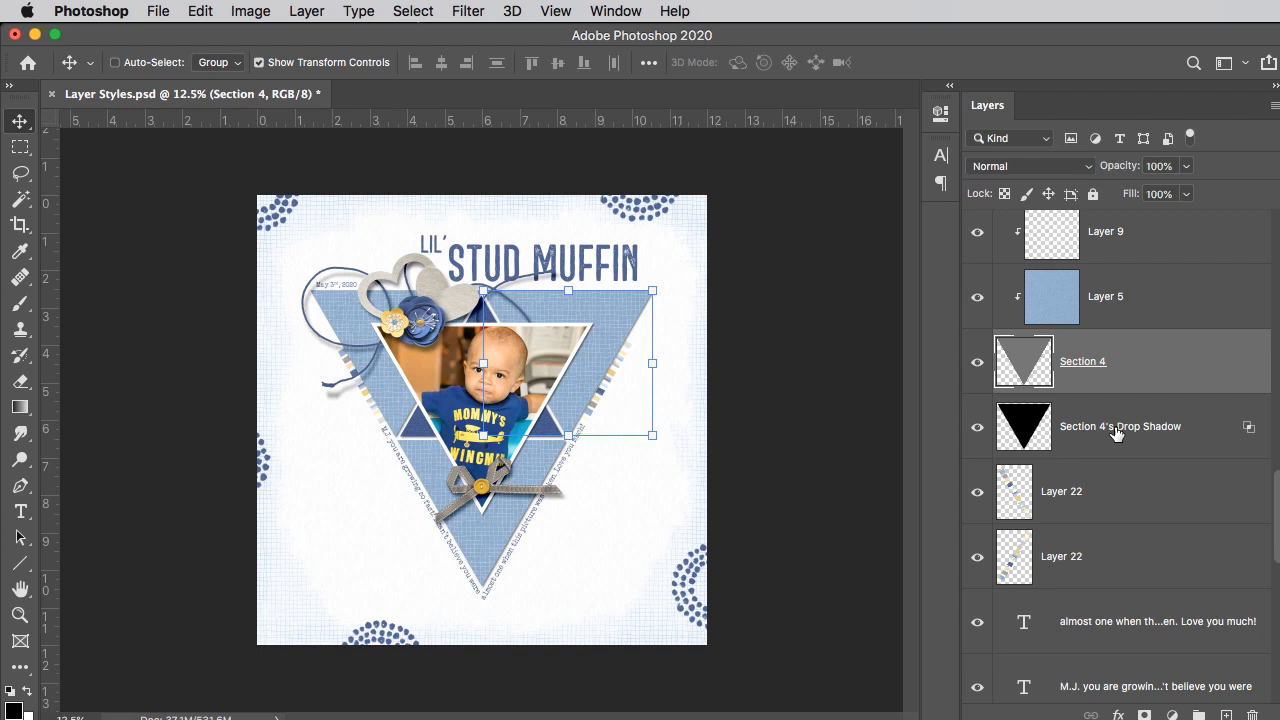
# Step: Warp the Section 4's Drop Shadow layer by pulling the shadow's upper-right corner slightly downward and outward
pyautogui.click(1117, 431)
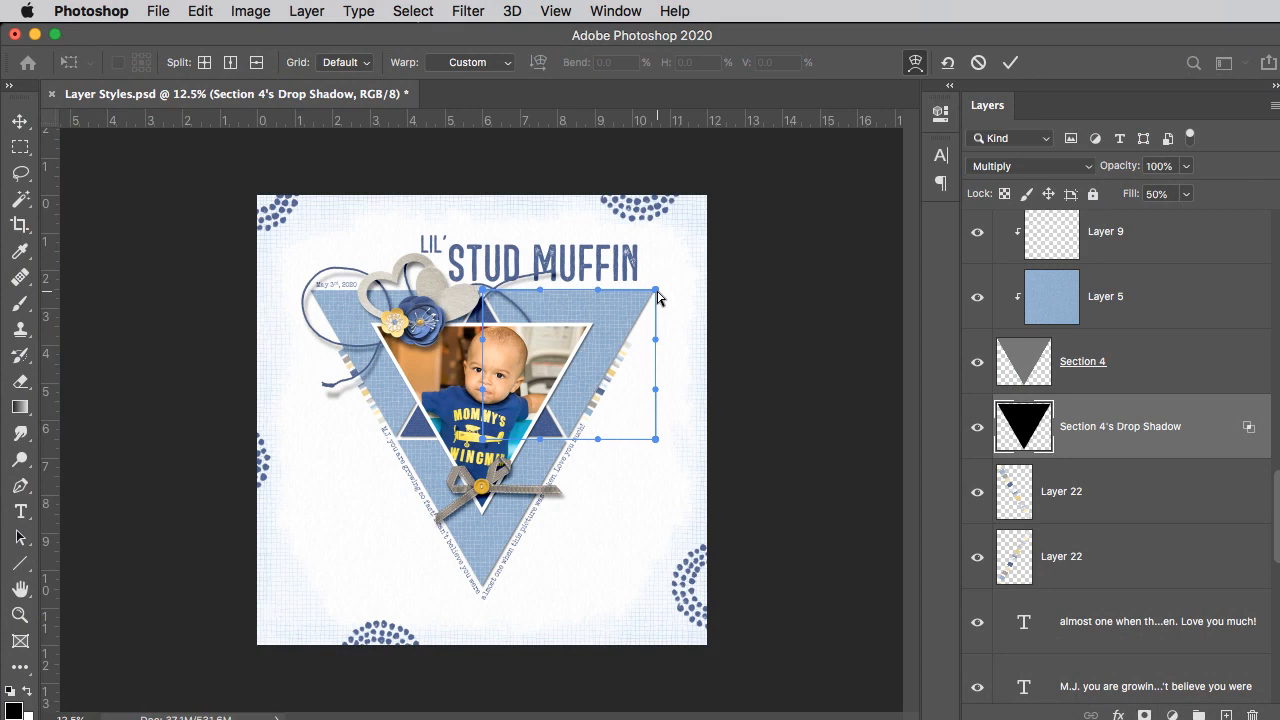
pyautogui.moveTo(657, 293); pyautogui.dragTo(660, 303)
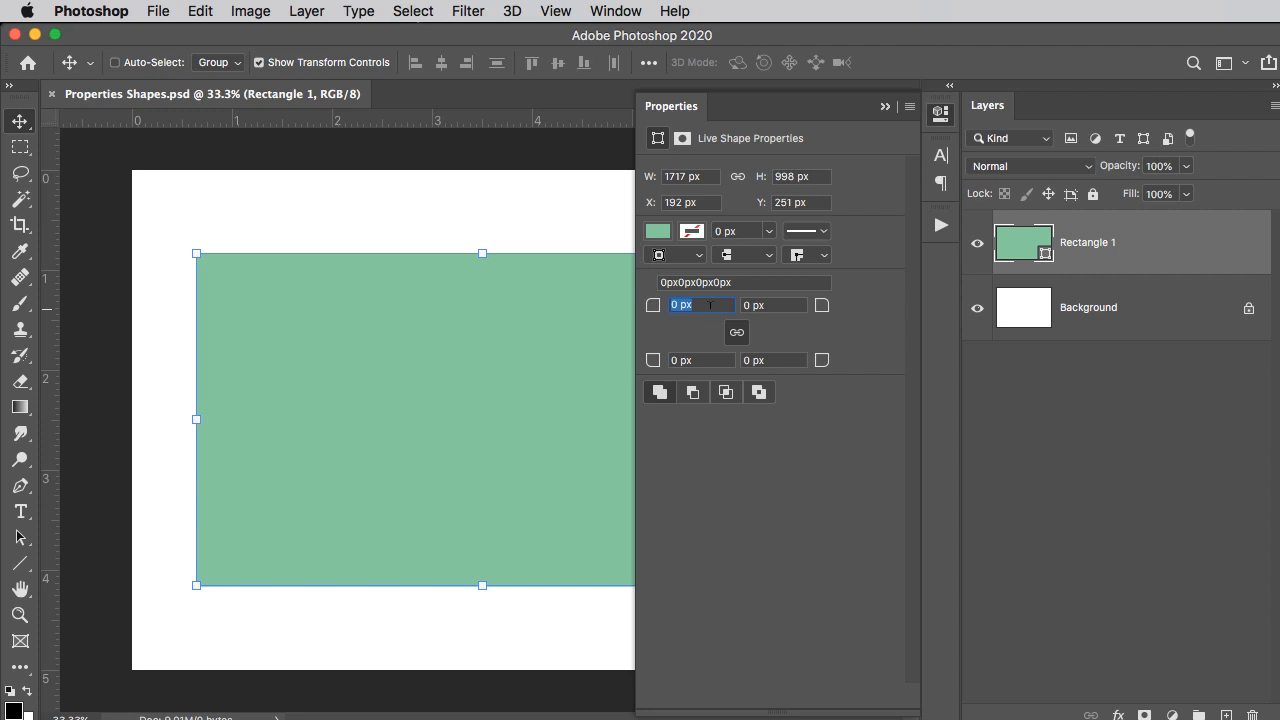
# Step: Set the linked corner radii of the green rectangle to 100 px
pyautogui.write('100')
pyautogui.press('Return')
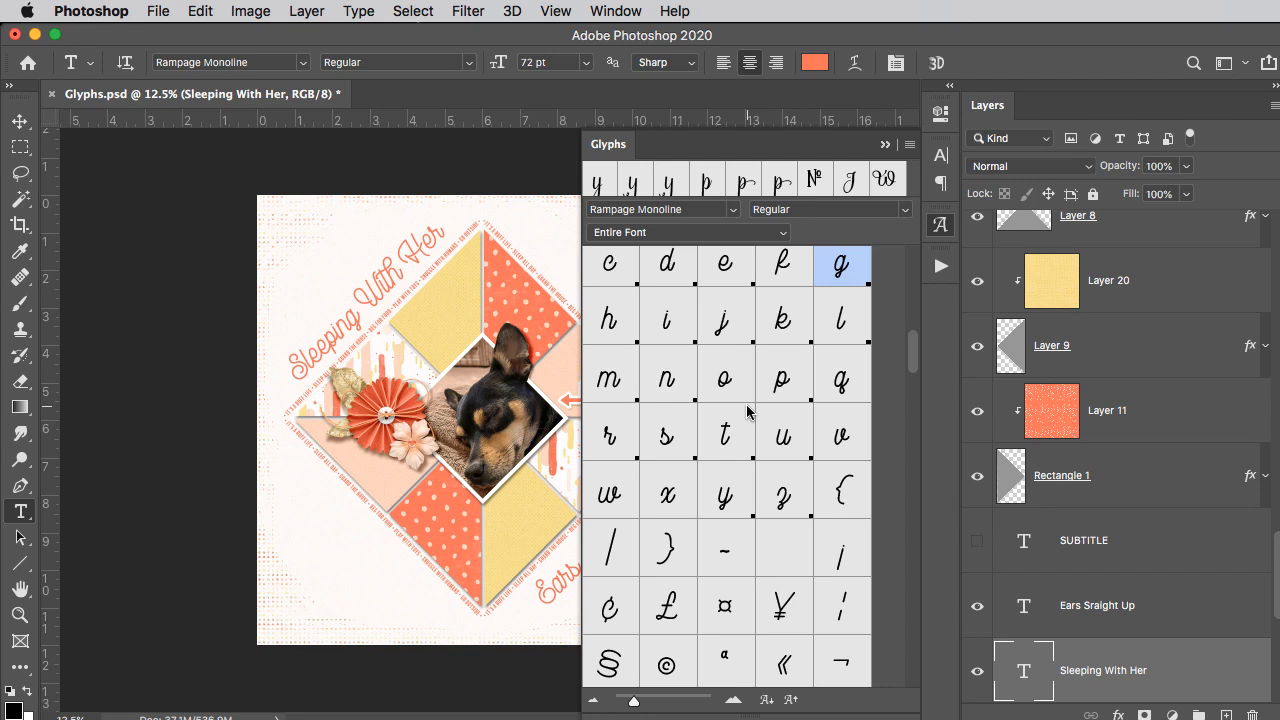
pyautogui.scroll(-5, 748, 410)
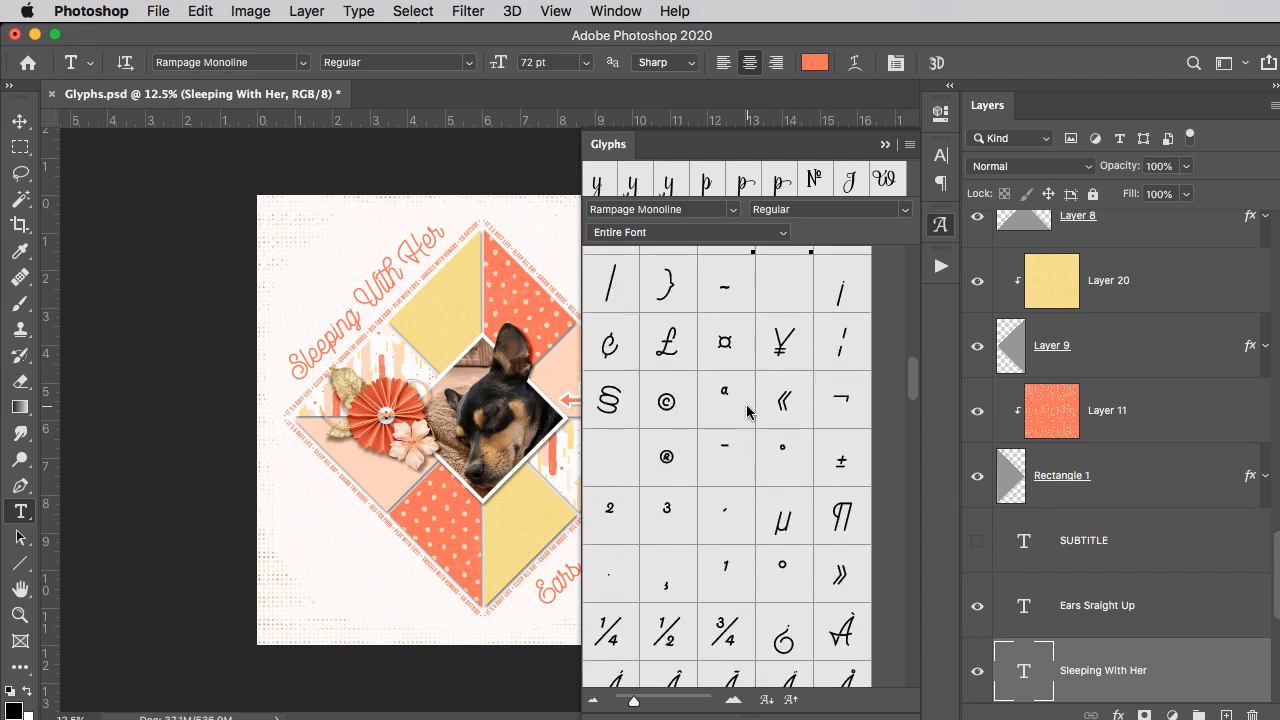
pyautogui.scroll(-15, 748, 410)
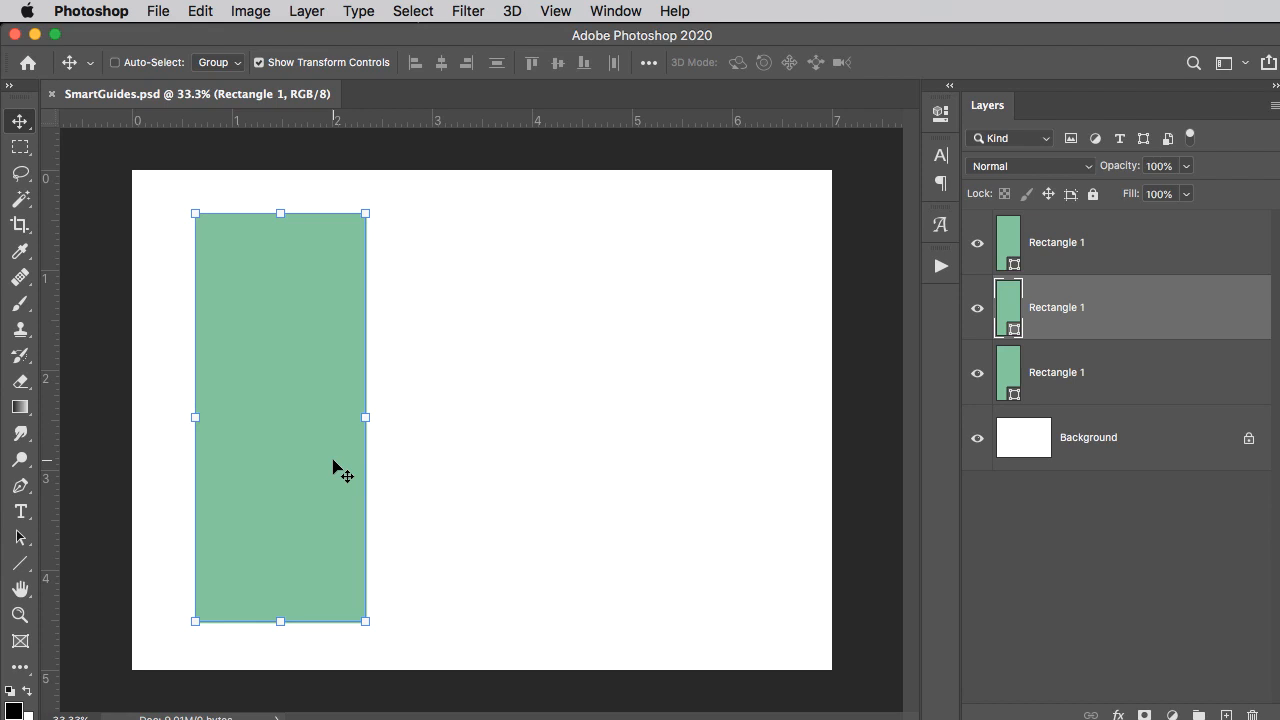
# Step: Move the middle and top Rectangle 1 layers sideways to form an aligned row of three rectangles with equal 0.220 in gaps
pyautogui.moveTo(320, 468); pyautogui.dragTo(514, 443)
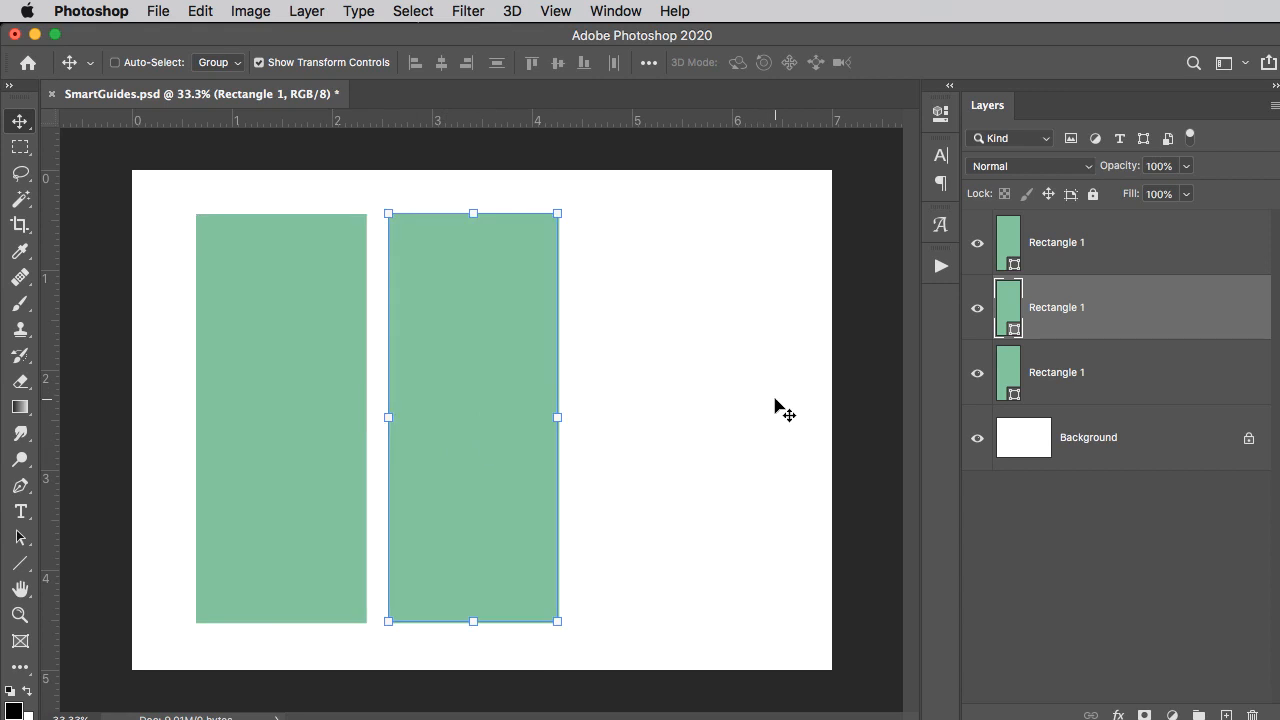
pyautogui.click(1120, 241)
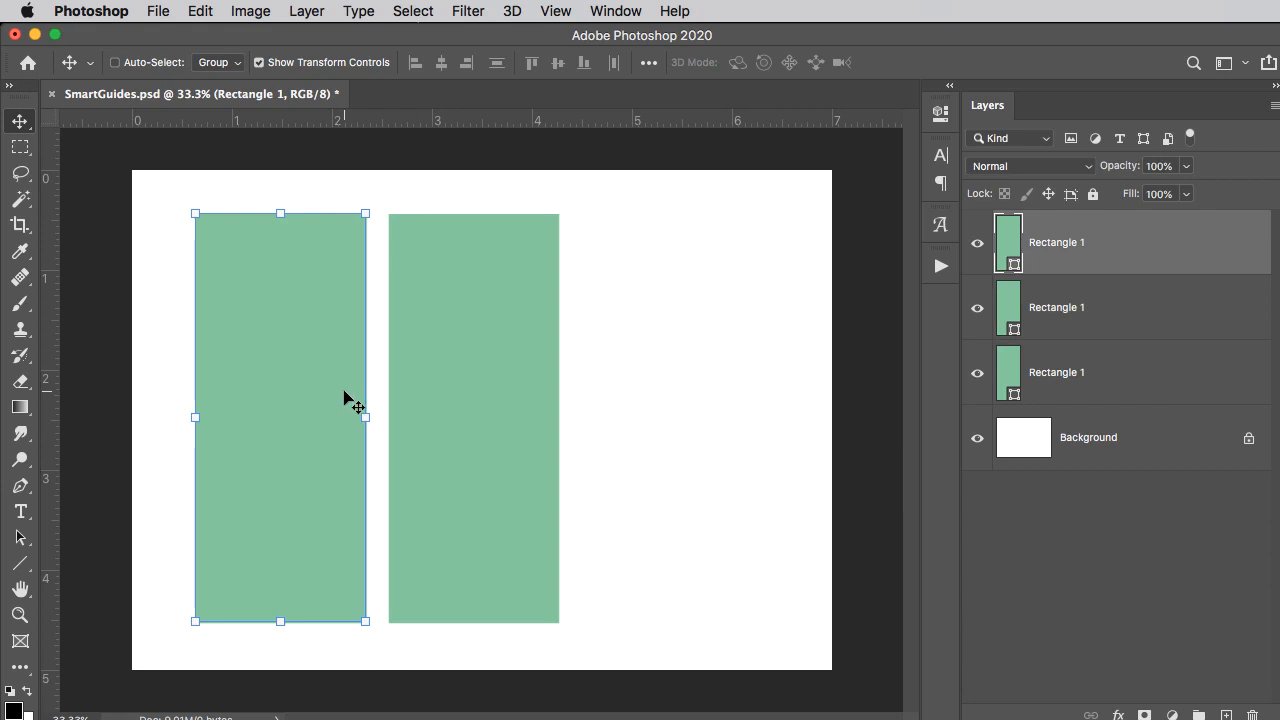
pyautogui.moveTo(286, 443); pyautogui.dragTo(663, 426)
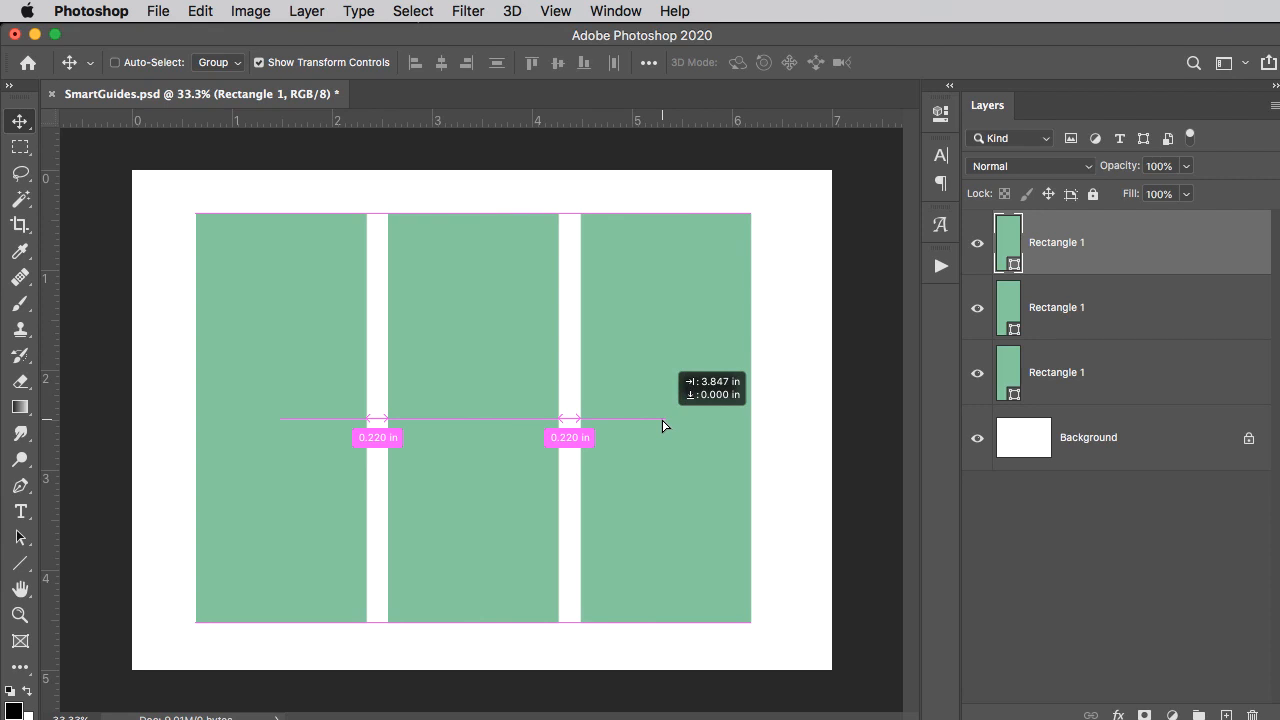
pyautogui.moveTo(663, 426); pyautogui.dragTo(663, 426)
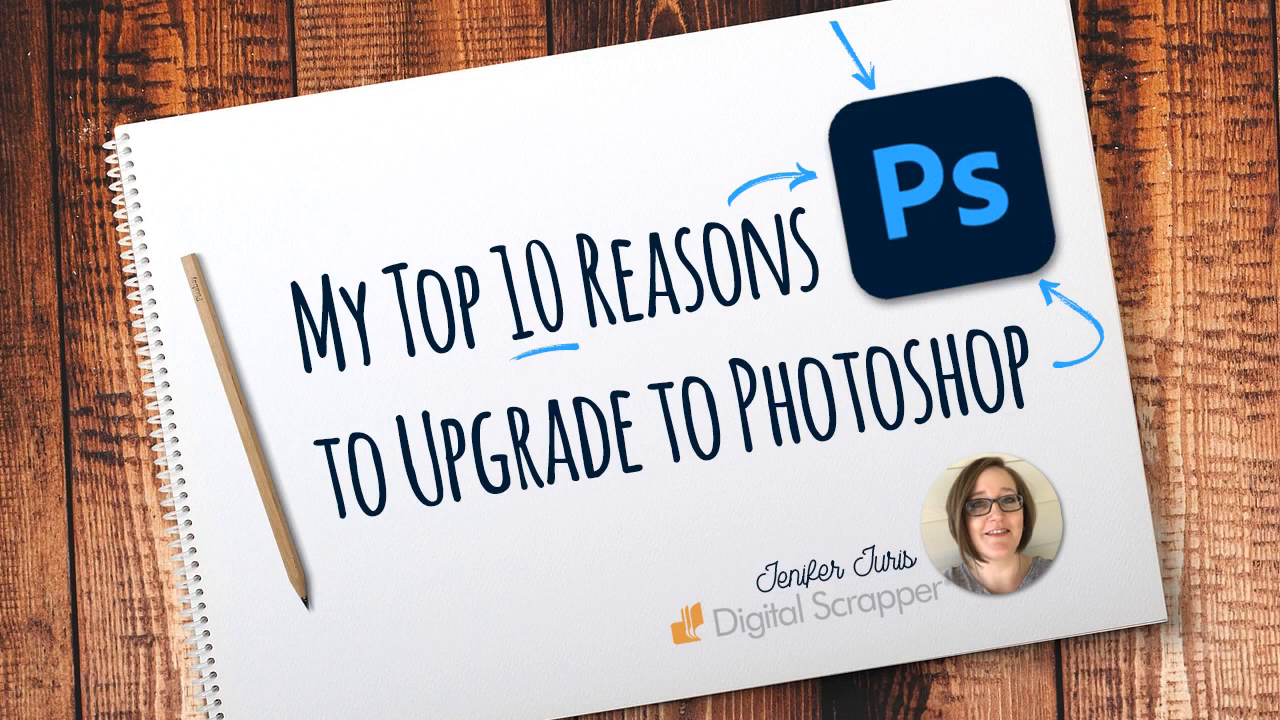